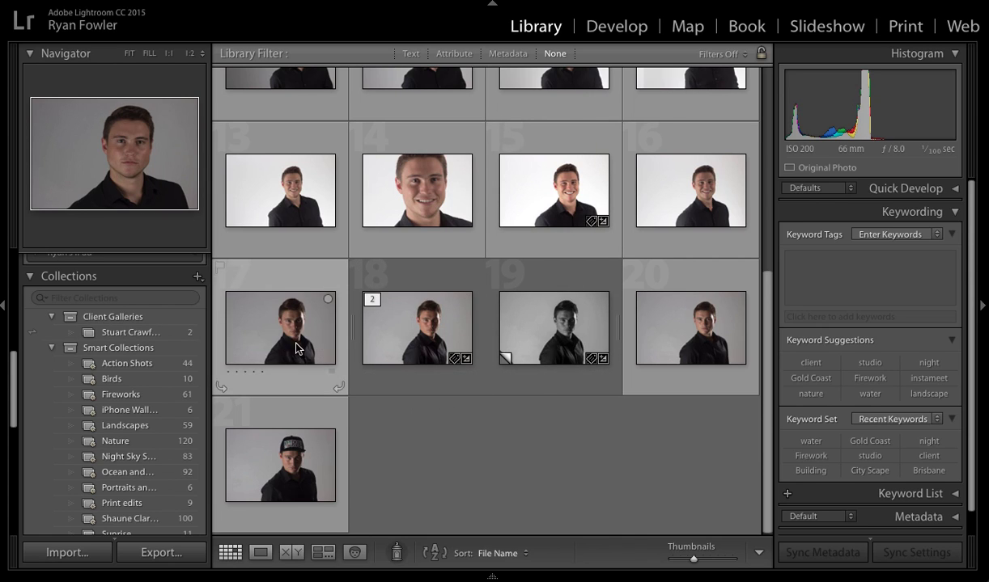
Scroll through the Collections panel to review the collections and find the Client Galleries set
{"action": "scroll", "coordinate": [137, 368], "scroll_direction": "down", "scroll_amount": 2}
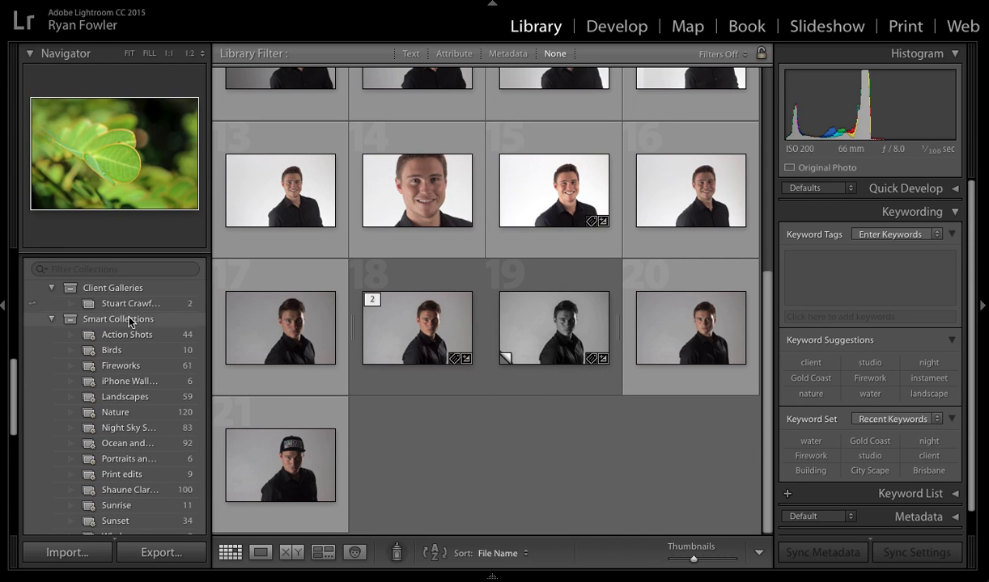
{"action": "scroll", "coordinate": [132, 321], "scroll_direction": "down", "scroll_amount": 4}
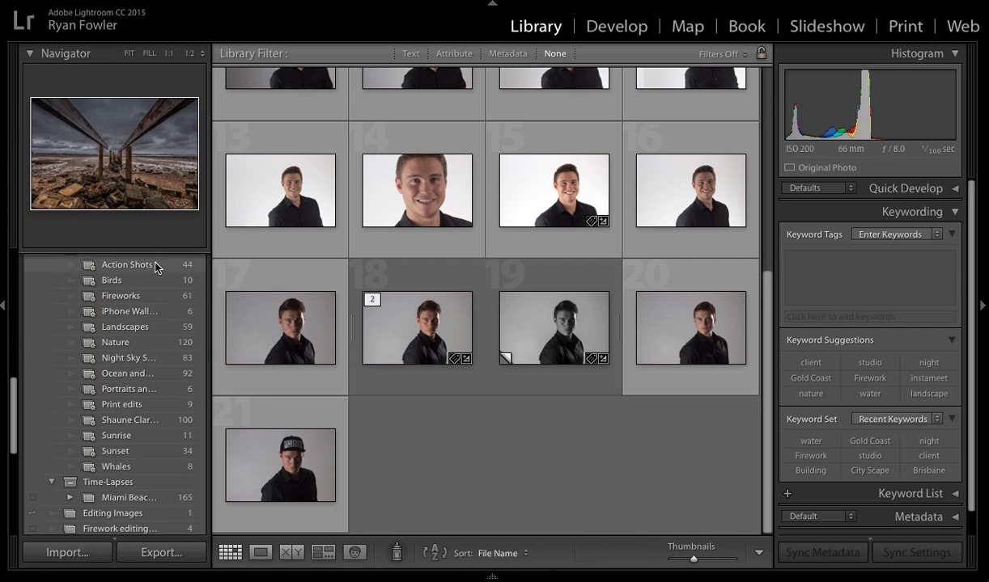
{"action": "scroll", "coordinate": [115, 307], "scroll_direction": "up", "scroll_amount": 3}
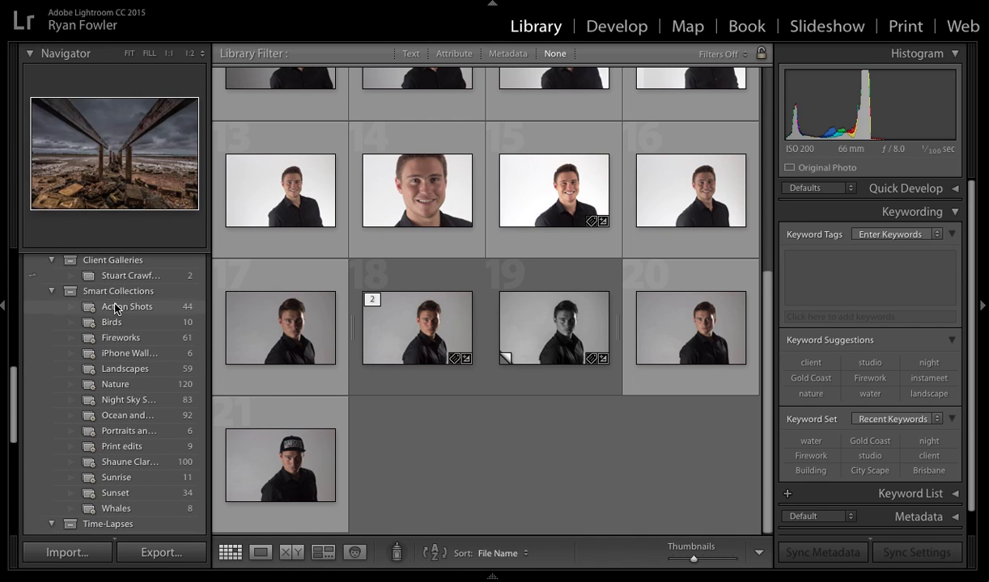
{"action": "scroll", "coordinate": [106, 461], "scroll_direction": "down", "scroll_amount": 2}
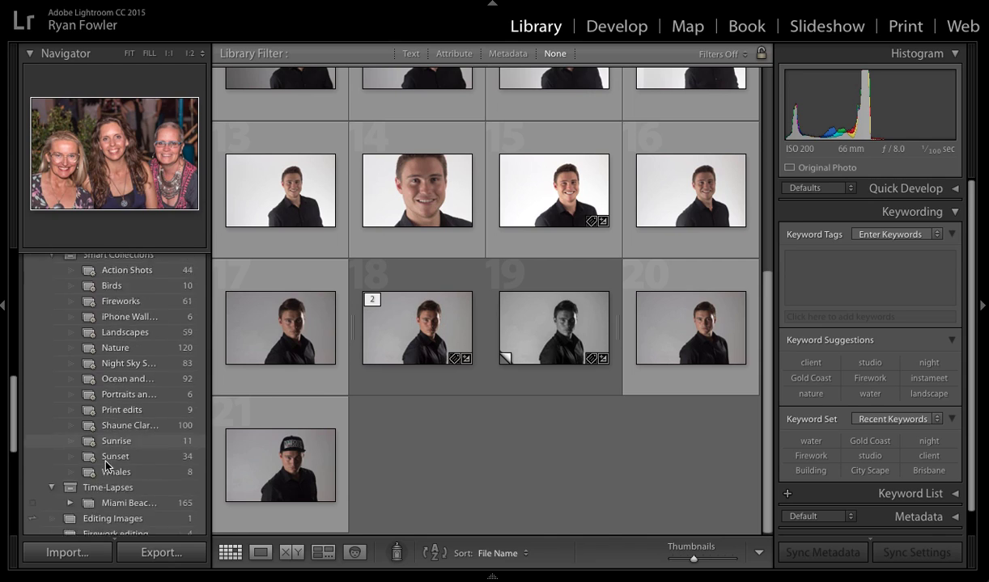
{"action": "scroll", "coordinate": [106, 463], "scroll_direction": "down", "scroll_amount": 5}
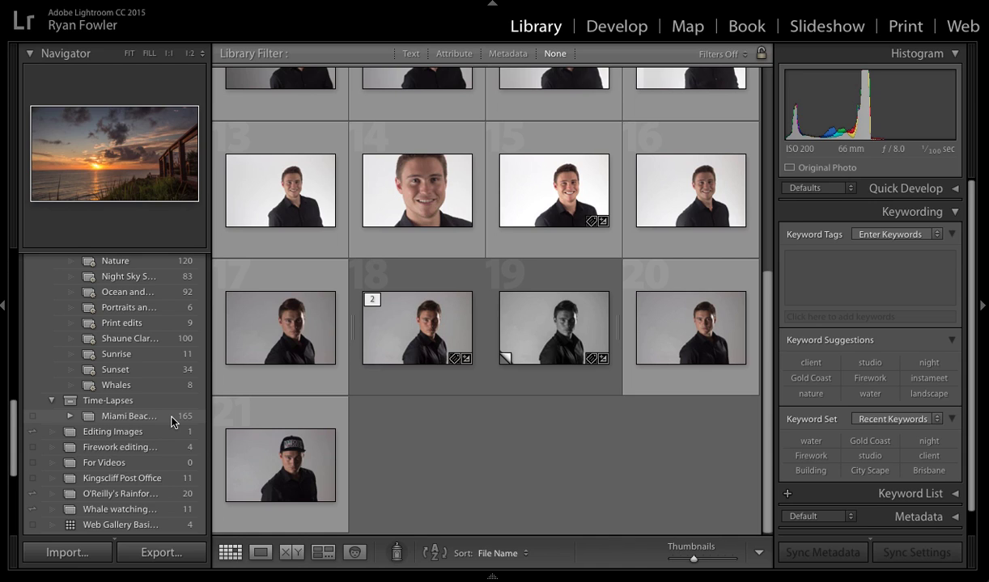
{"action": "scroll", "coordinate": [170, 421], "scroll_direction": "up", "scroll_amount": 10}
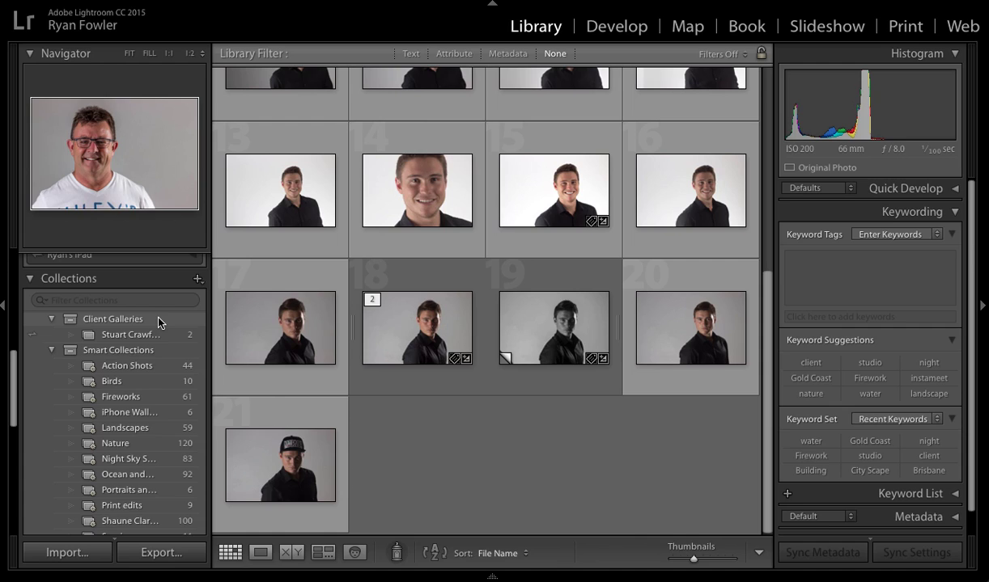
Start a new collection placed inside the Client Galleries collection set
{"action": "right_click", "coordinate": [158, 322]}
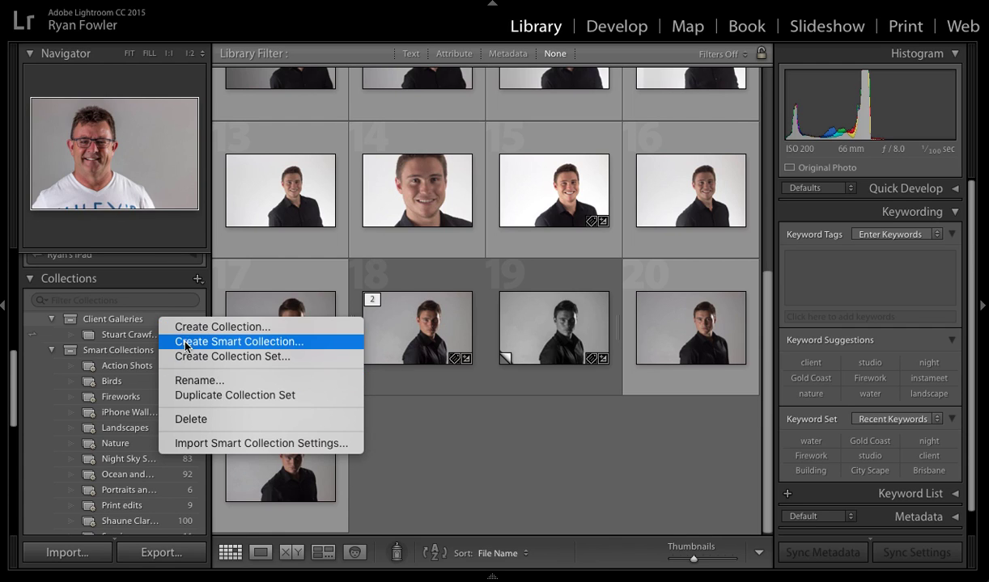
{"action": "left_click", "coordinate": [148, 325]}
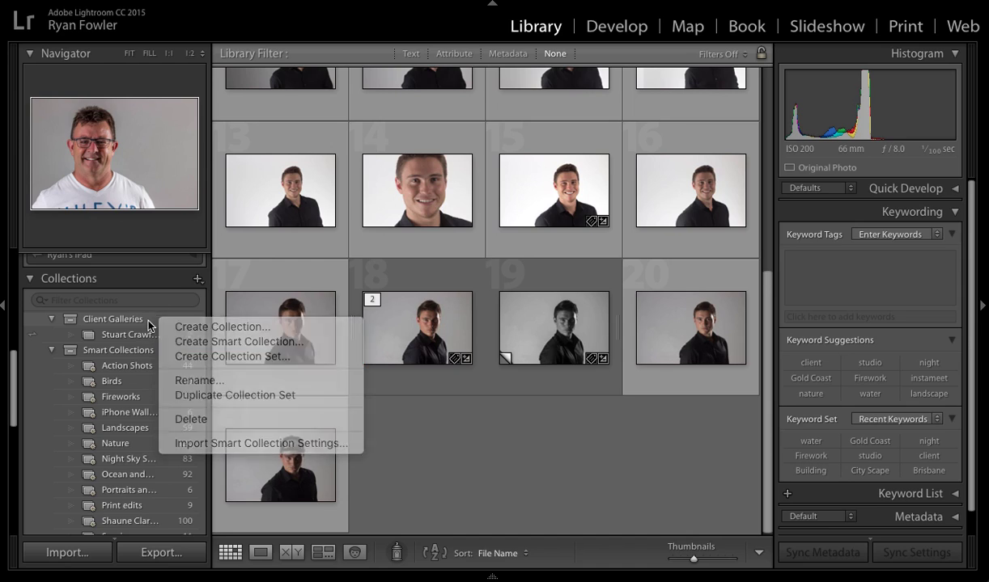
{"action": "left_click", "coordinate": [196, 279]}
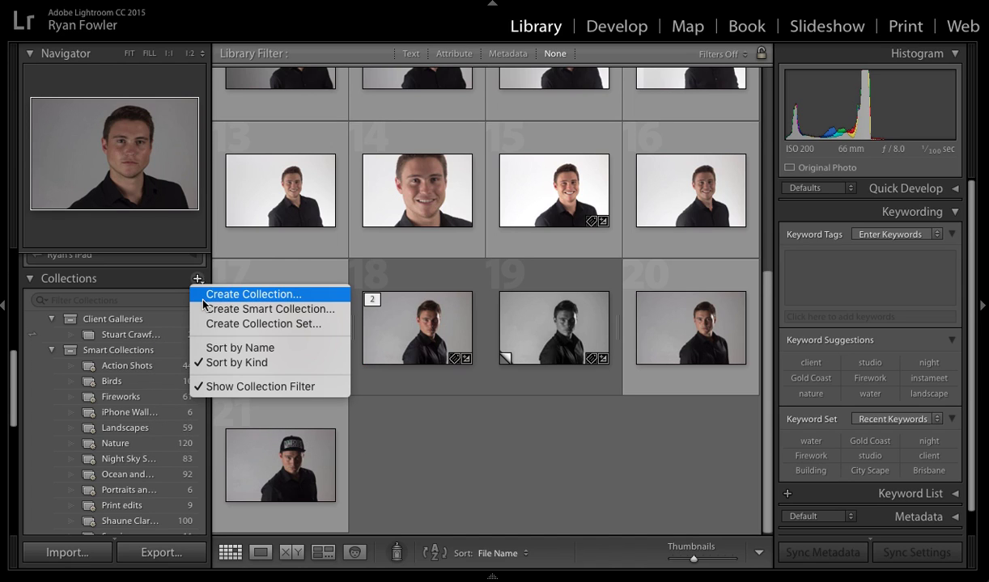
{"action": "left_click", "coordinate": [204, 296]}
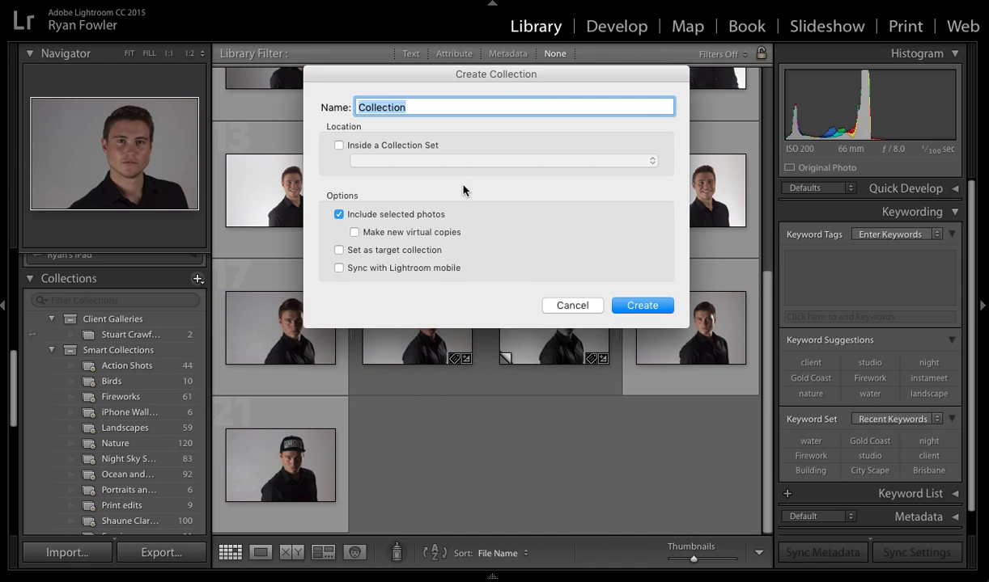
{"action": "left_click", "coordinate": [340, 146]}
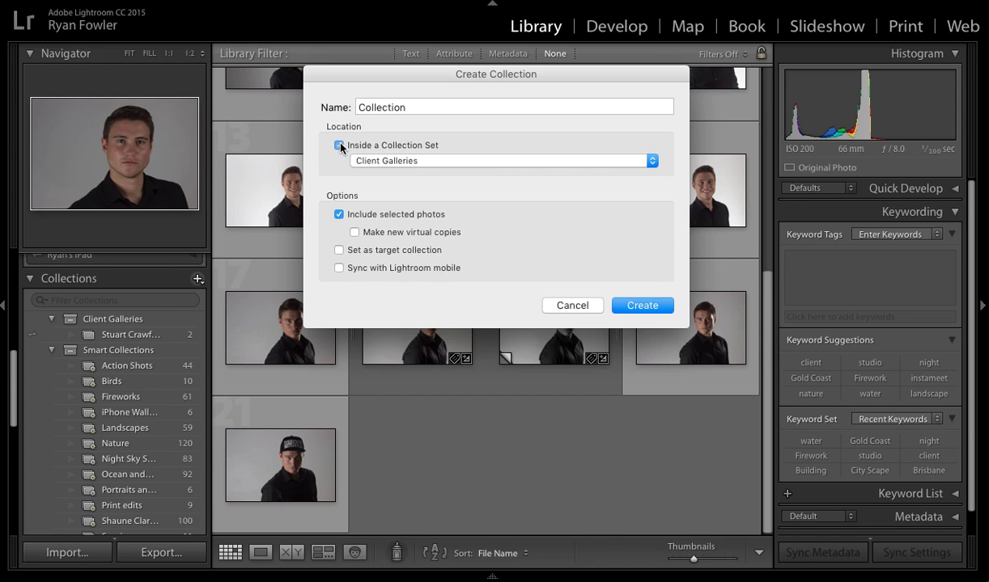
{"action": "left_click", "coordinate": [413, 162]}
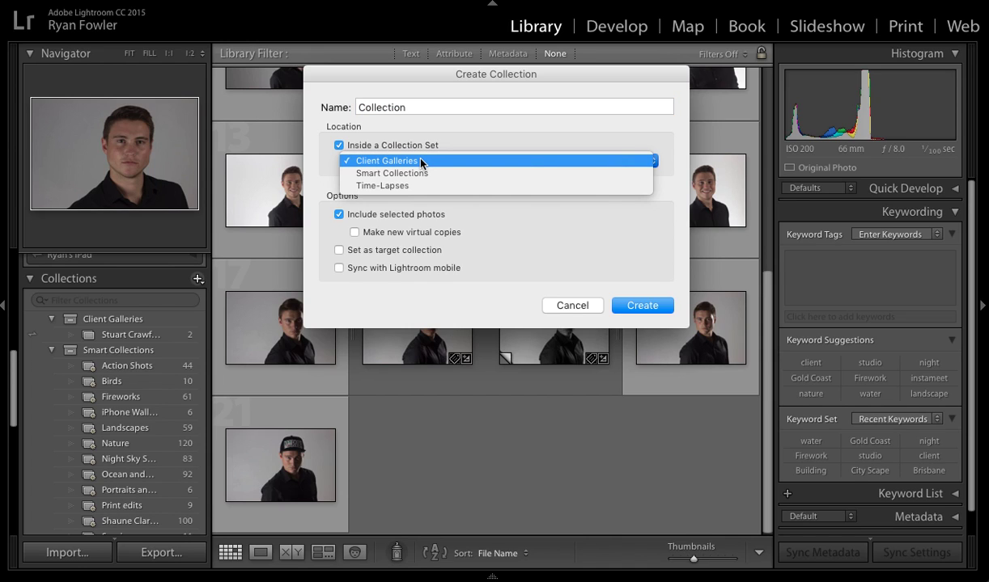
{"action": "left_click", "coordinate": [433, 161]}
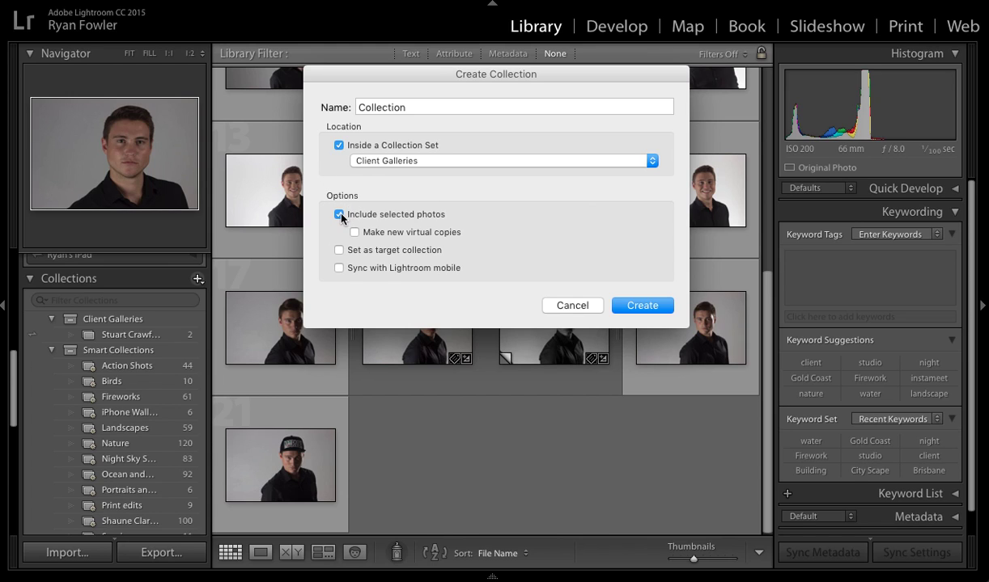
Exclude selected photos, make it the target collection, and sync it with Lightroom mobile
{"action": "left_click", "coordinate": [339, 215]}
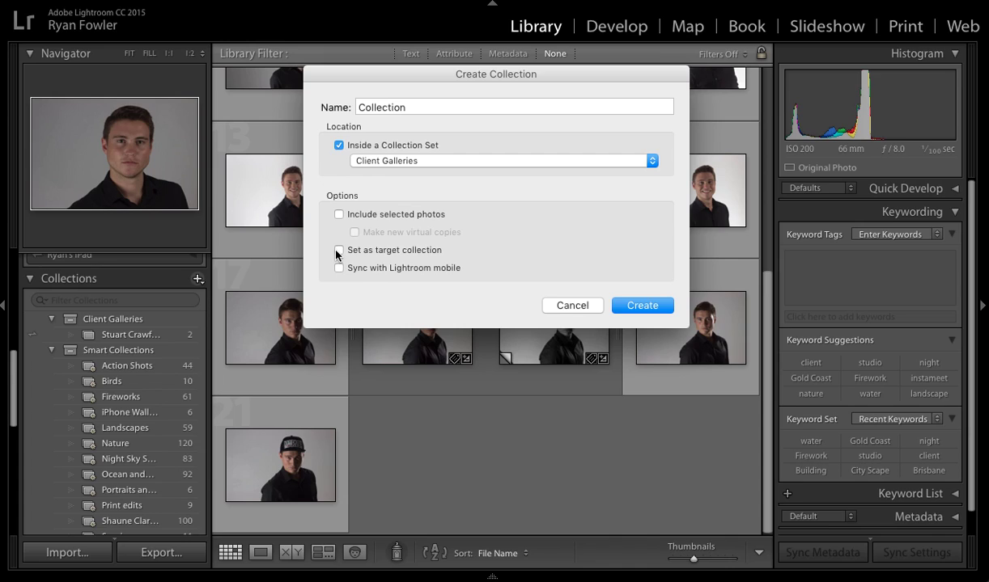
{"action": "left_click", "coordinate": [338, 251]}
{"action": "left_click", "coordinate": [339, 270]}
Name the new collection 'Grady Studio' and create it
{"action": "double_click", "coordinate": [442, 104]}
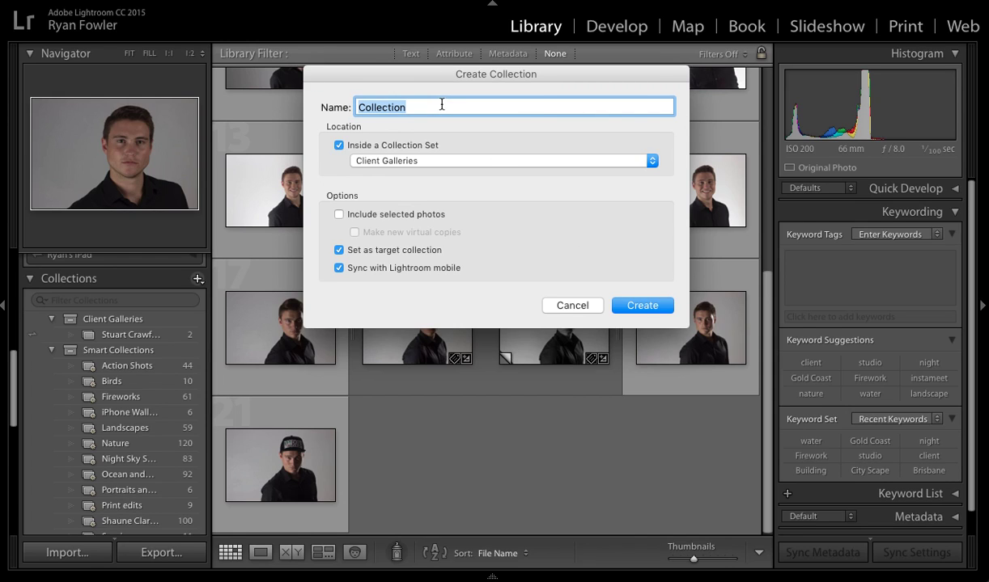
{"action": "type", "text": "Grady St"}
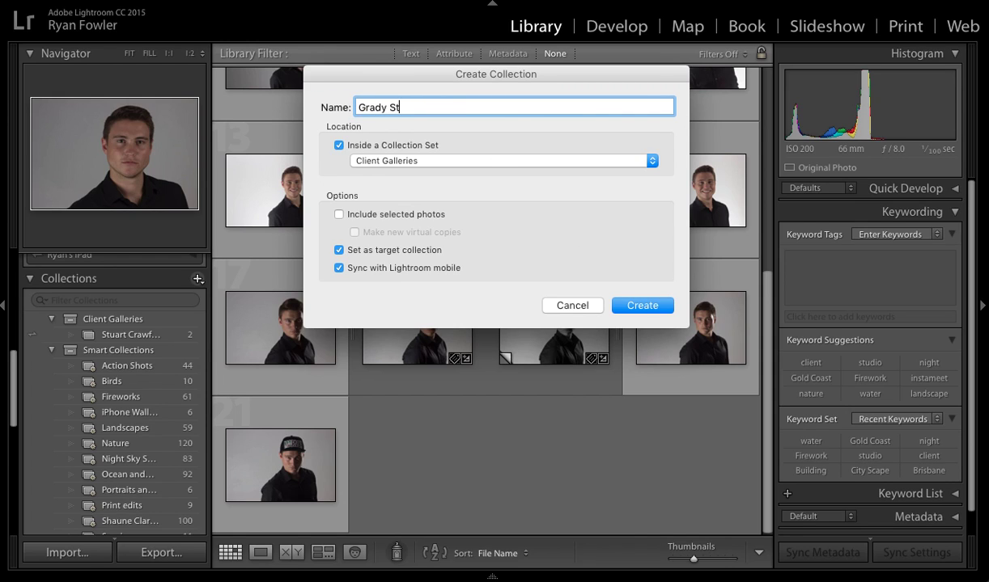
{"action": "type", "text": "udio"}
{"action": "left_click", "coordinate": [640, 307]}
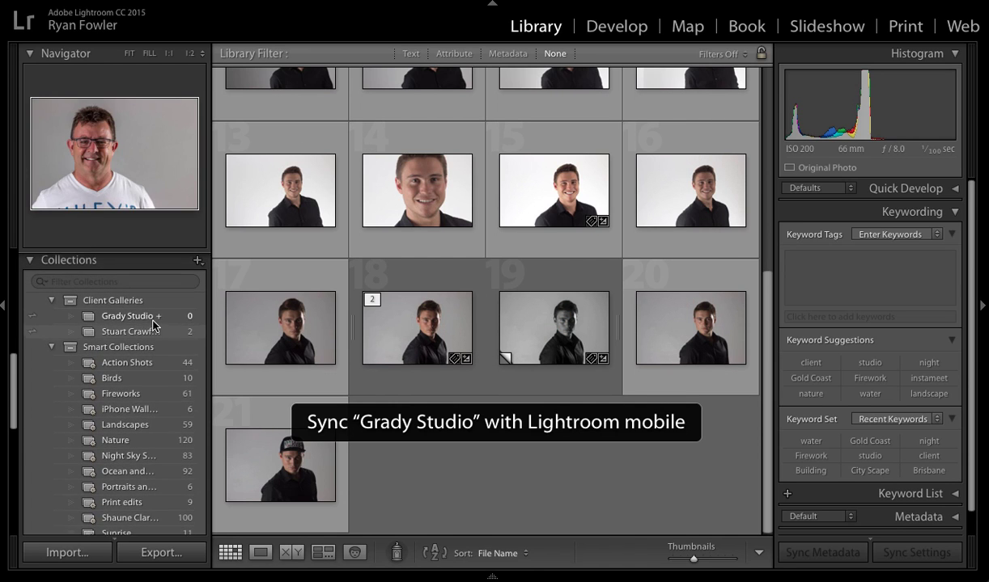
Check the Grady Studio collection's context options, then close the menu without changes
{"action": "scroll", "coordinate": [154, 325], "scroll_direction": "up", "scroll_amount": 1}
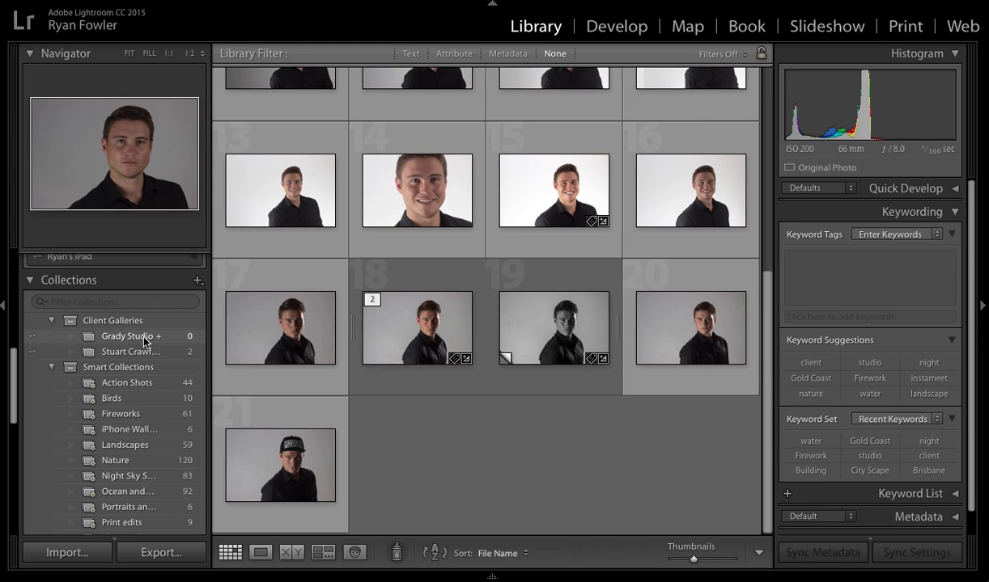
{"action": "right_click", "coordinate": [143, 338]}
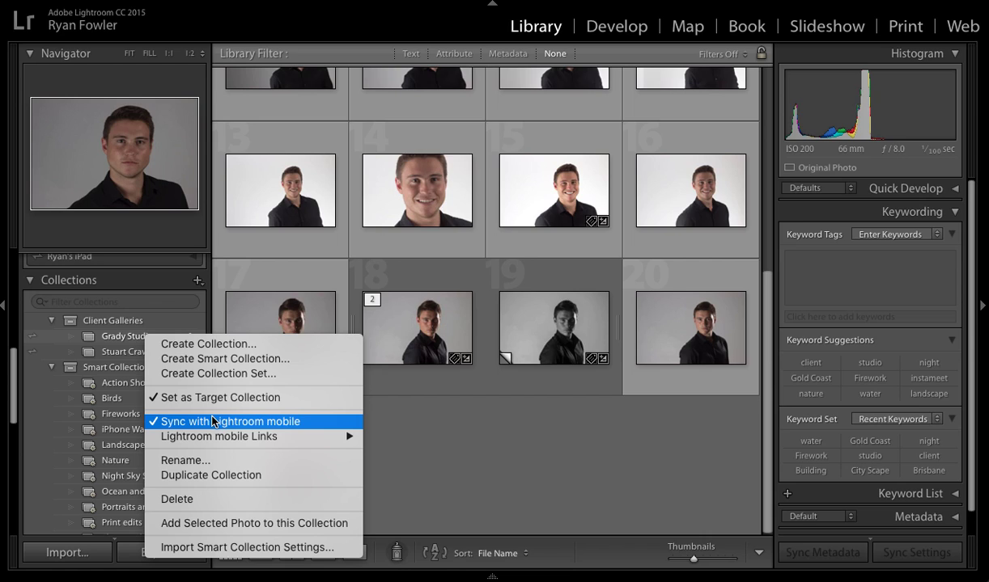
{"action": "mouse_move", "coordinate": [238, 439]}
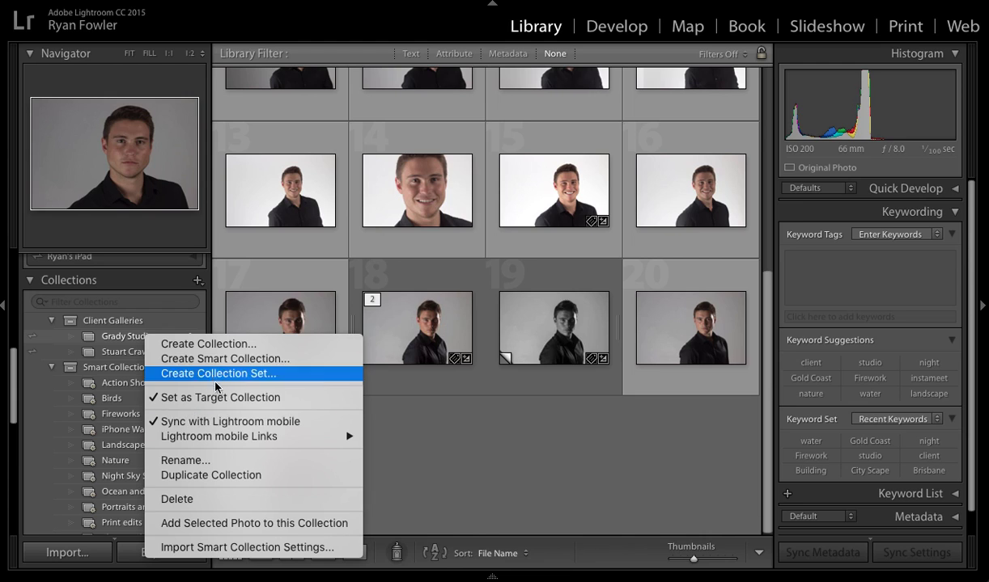
{"action": "left_click", "coordinate": [417, 419]}
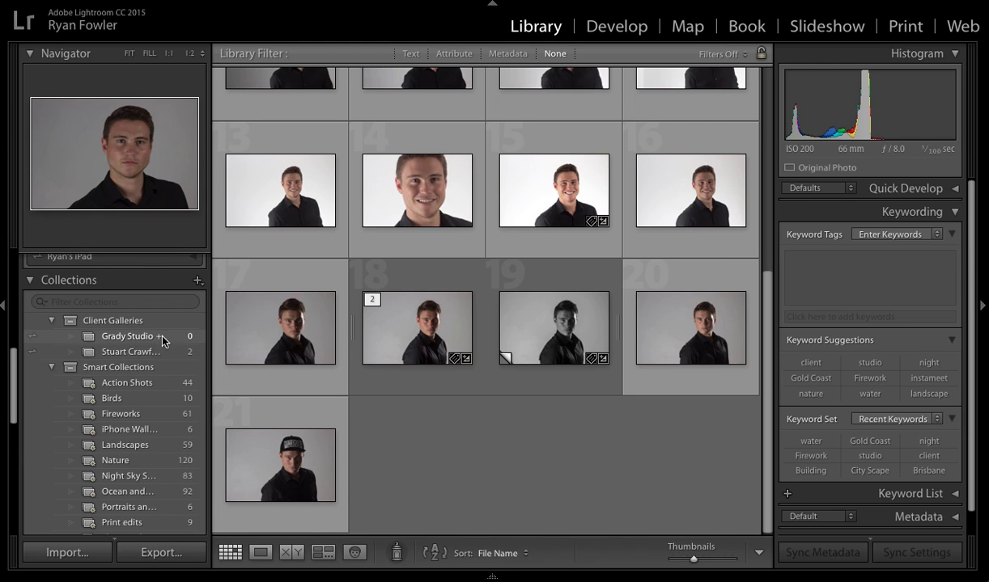
Add photo 15, the smiling white-background portrait, to Grady Studio and open that collection
{"action": "scroll", "coordinate": [550, 283], "scroll_direction": "up", "scroll_amount": 1}
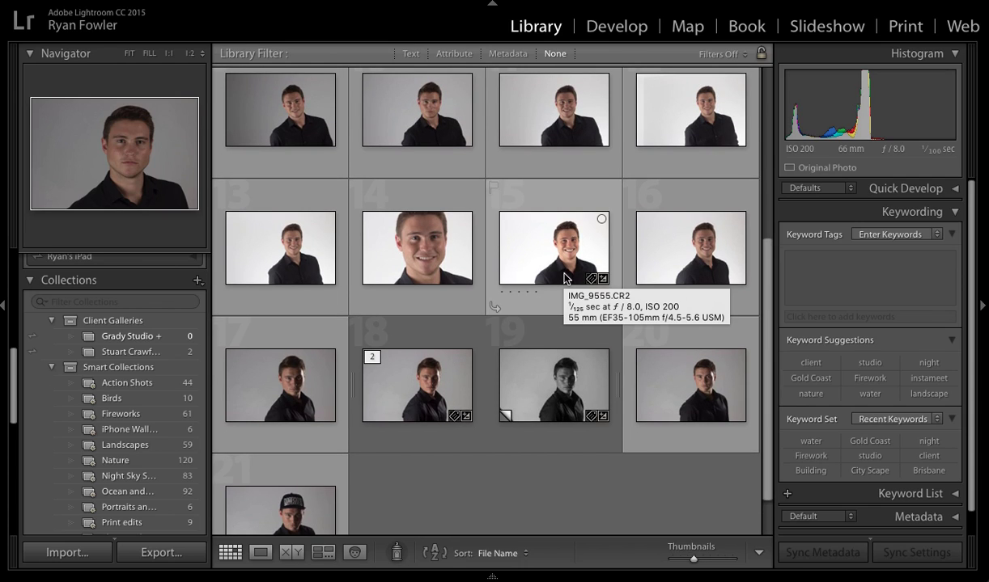
{"action": "left_click", "coordinate": [563, 278]}
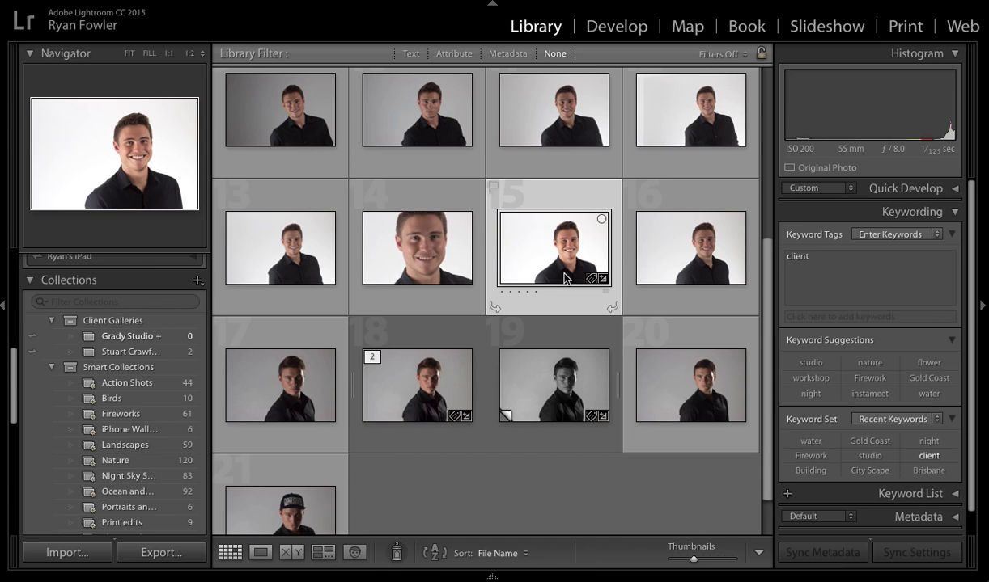
{"action": "key", "text": "b"}
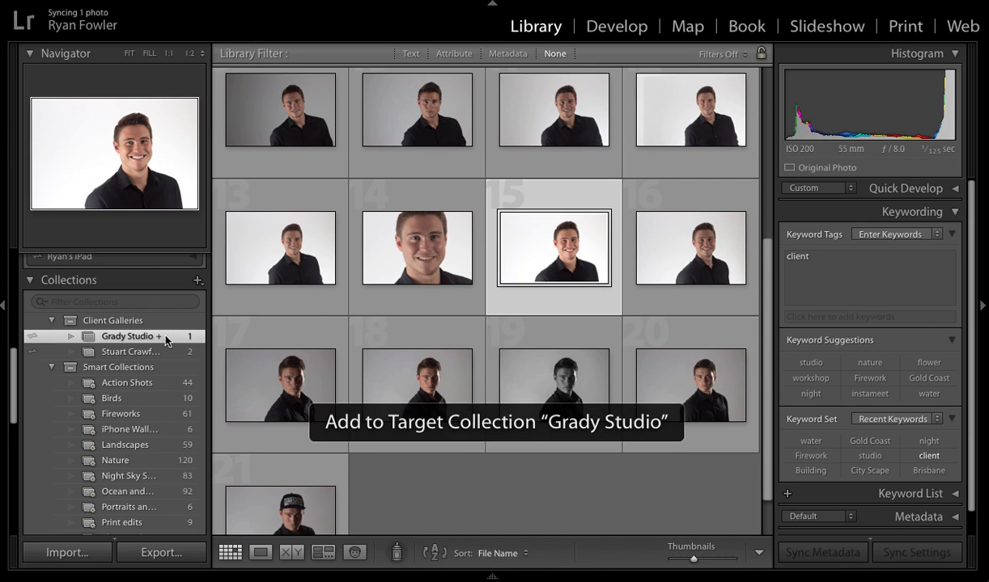
{"action": "left_click", "coordinate": [165, 338]}
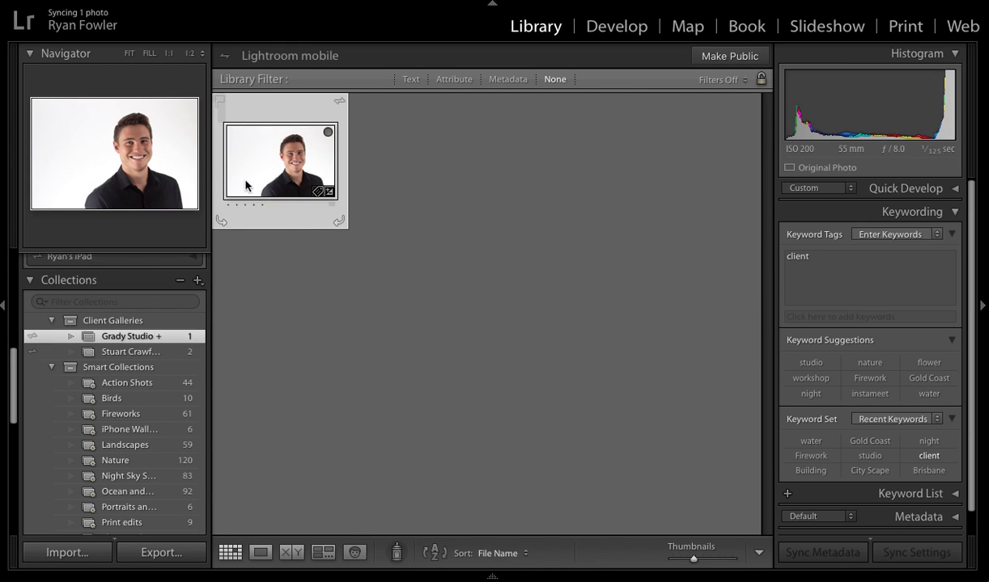
Drag portraits 18 and 19 from the dated folder into Grady Studio +, then deselect them
{"action": "scroll", "coordinate": [124, 327], "scroll_direction": "up", "scroll_amount": 1}
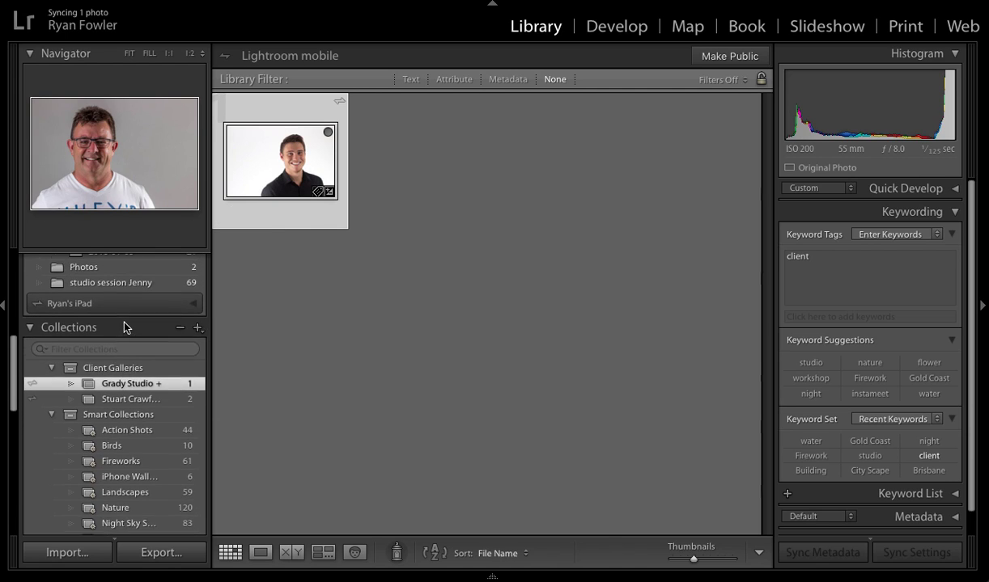
{"action": "scroll", "coordinate": [125, 304], "scroll_direction": "up", "scroll_amount": 1}
{"action": "left_click", "coordinate": [128, 273]}
{"action": "scroll", "coordinate": [109, 409], "scroll_direction": "down", "scroll_amount": 1}
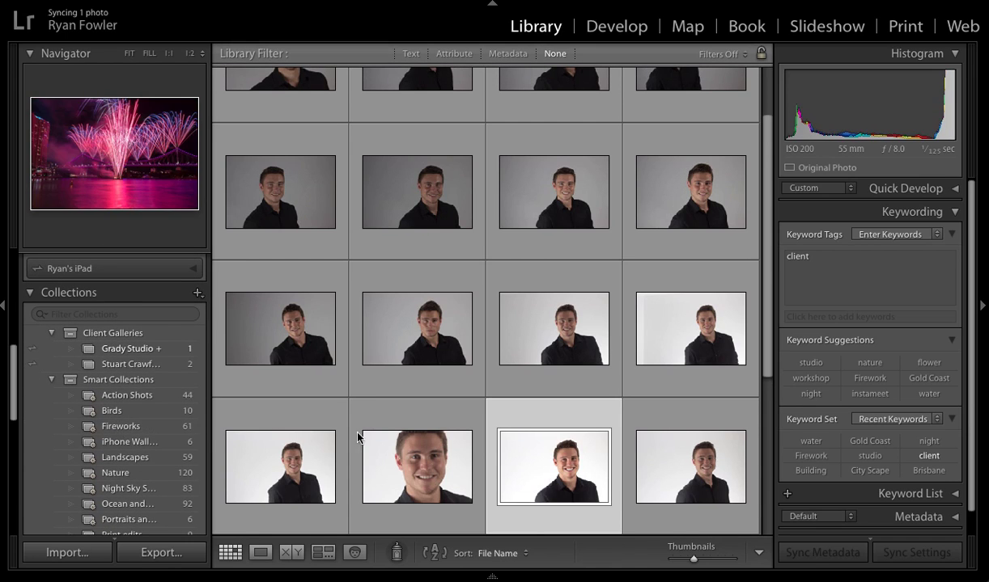
{"action": "scroll", "coordinate": [359, 438], "scroll_direction": "down", "scroll_amount": 2}
{"action": "left_click", "coordinate": [405, 457]}
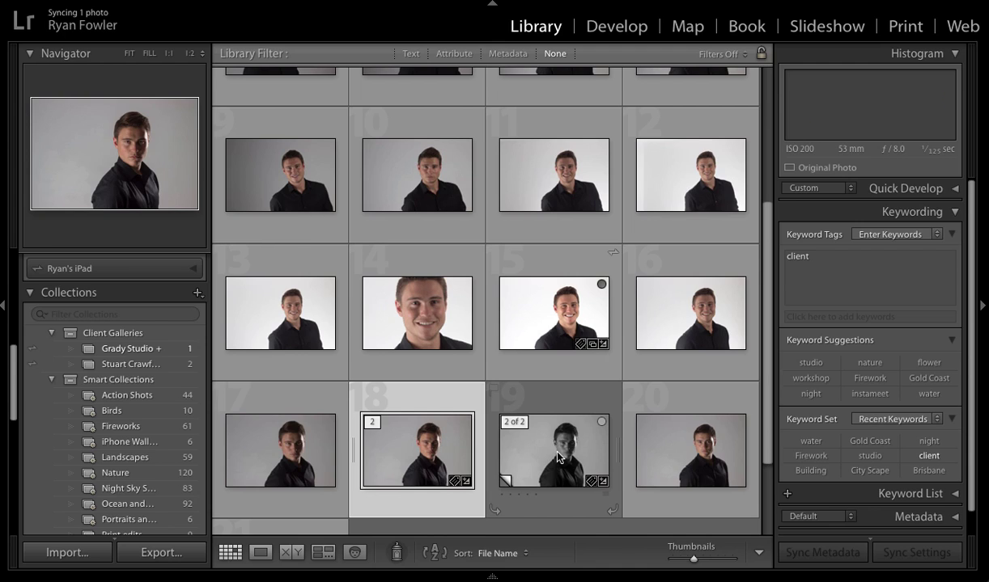
{"action": "left_click", "coordinate": [556, 458], "text": "ctrl"}
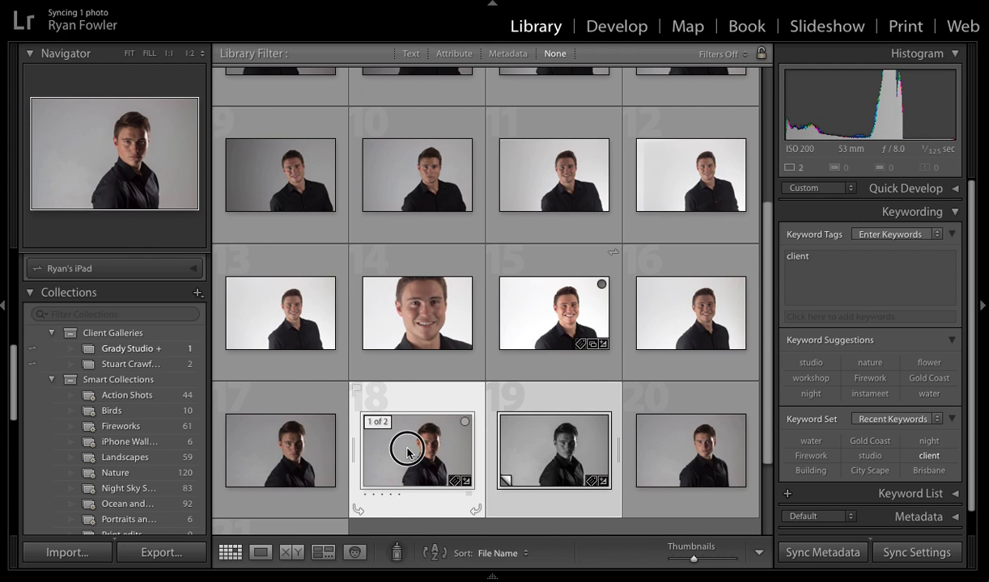
{"action": "left_click_drag", "start_coordinate": [407, 452], "coordinate": [172, 353]}
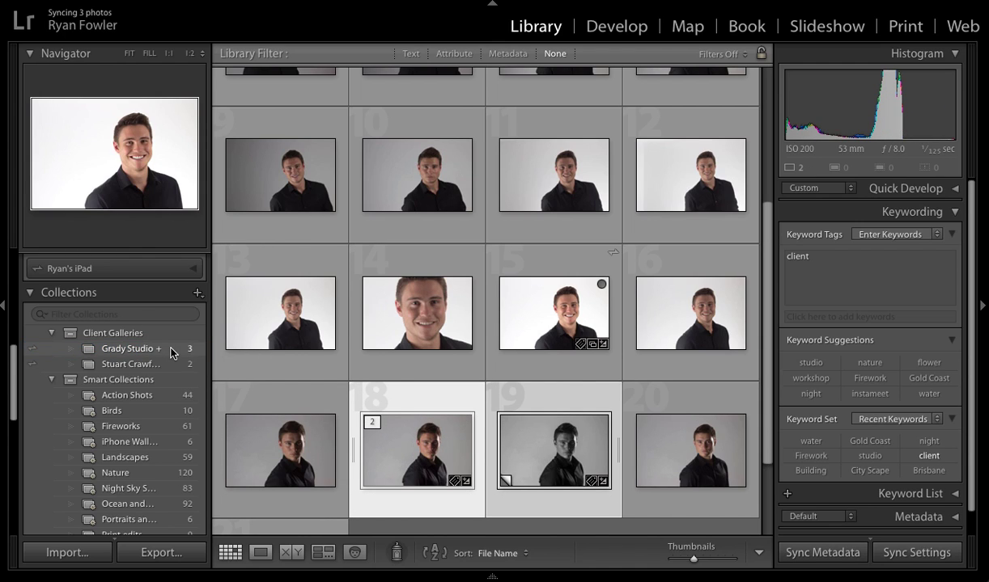
{"action": "scroll", "coordinate": [409, 433], "scroll_direction": "down", "scroll_amount": 2}
{"action": "left_click", "coordinate": [410, 433]}
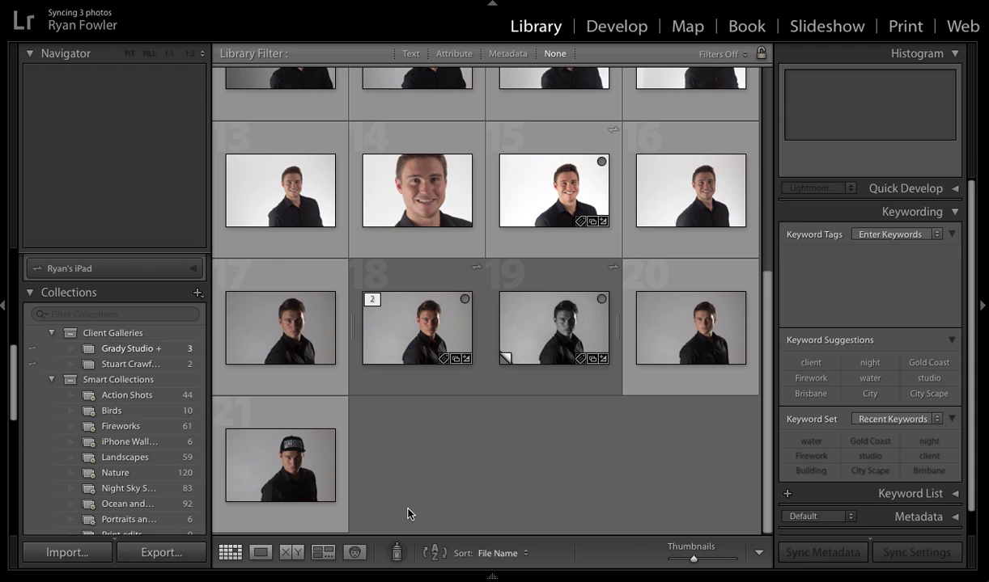
{"action": "mouse_move", "coordinate": [127, 367]}
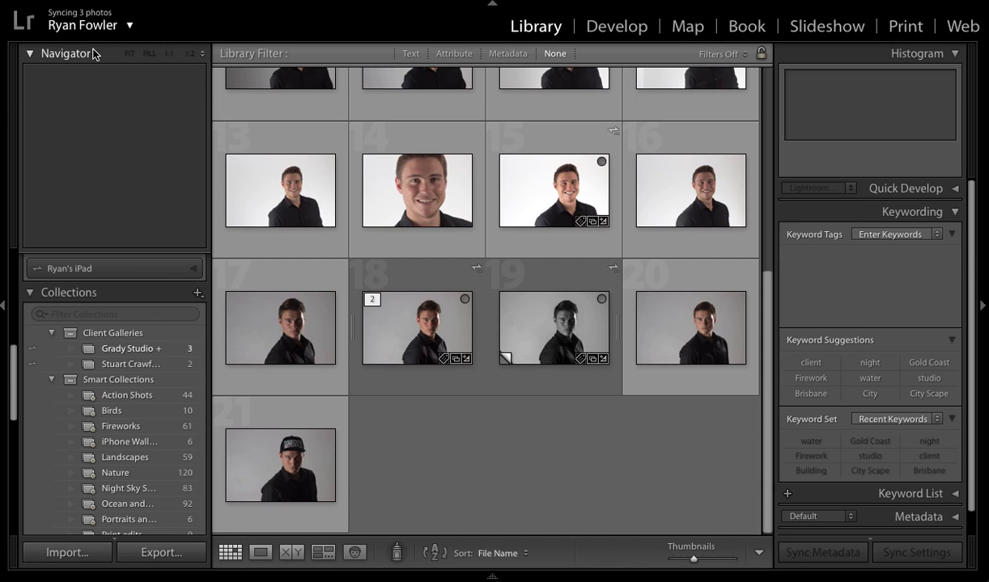
Switch to Lightroom web in Safari and show the Photos view listing the albums
{"action": "mouse_move", "coordinate": [10, 203]}
{"action": "left_click", "coordinate": [17, 156]}
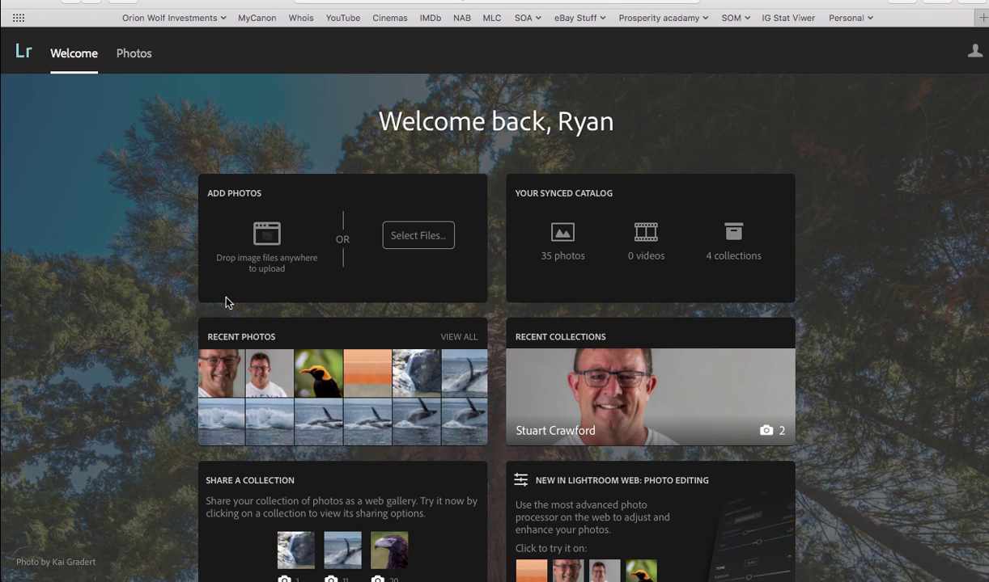
{"action": "scroll", "coordinate": [227, 301], "scroll_direction": "down", "scroll_amount": 3}
{"action": "scroll", "coordinate": [227, 303], "scroll_direction": "up", "scroll_amount": 3}
{"action": "left_click", "coordinate": [135, 56]}
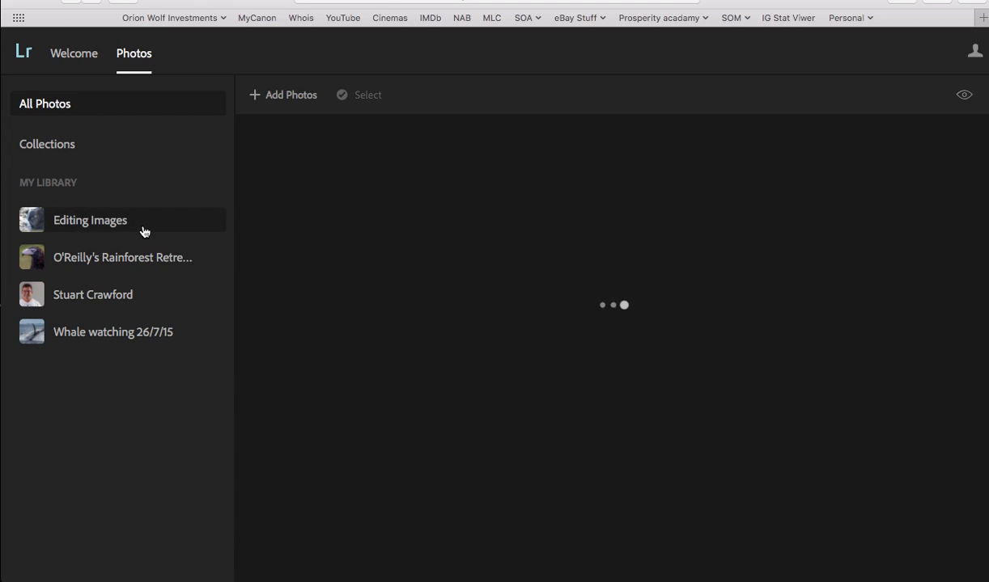
Open the Whale watching 26/7/15 album and review its collection settings, leaving them unchanged
{"action": "left_click", "coordinate": [193, 339]}
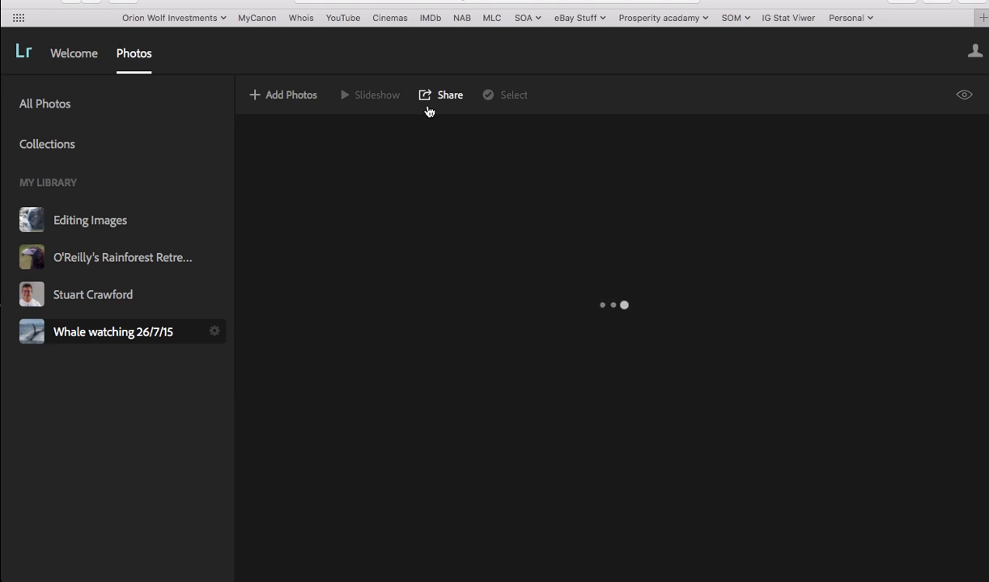
{"action": "left_click", "coordinate": [215, 332]}
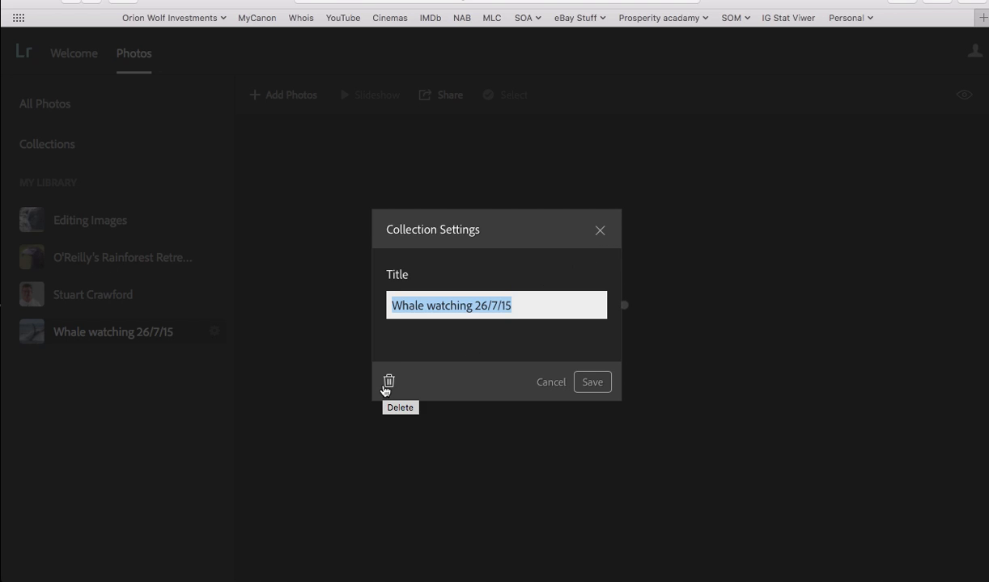
{"action": "left_click", "coordinate": [601, 233]}
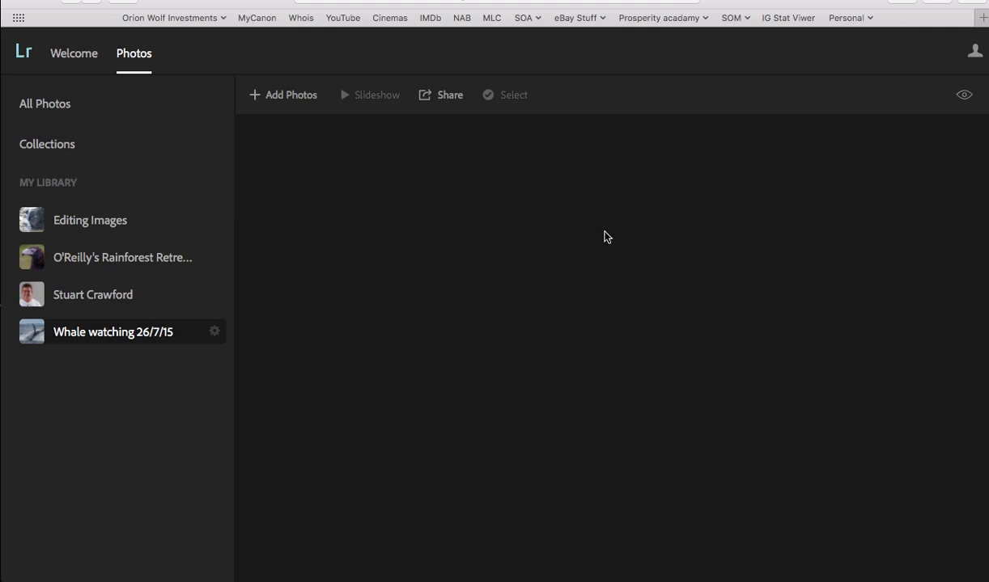
Share the Whale watching 26/7/15 album by public link, leaving Allow downloads off
{"action": "left_click", "coordinate": [446, 96]}
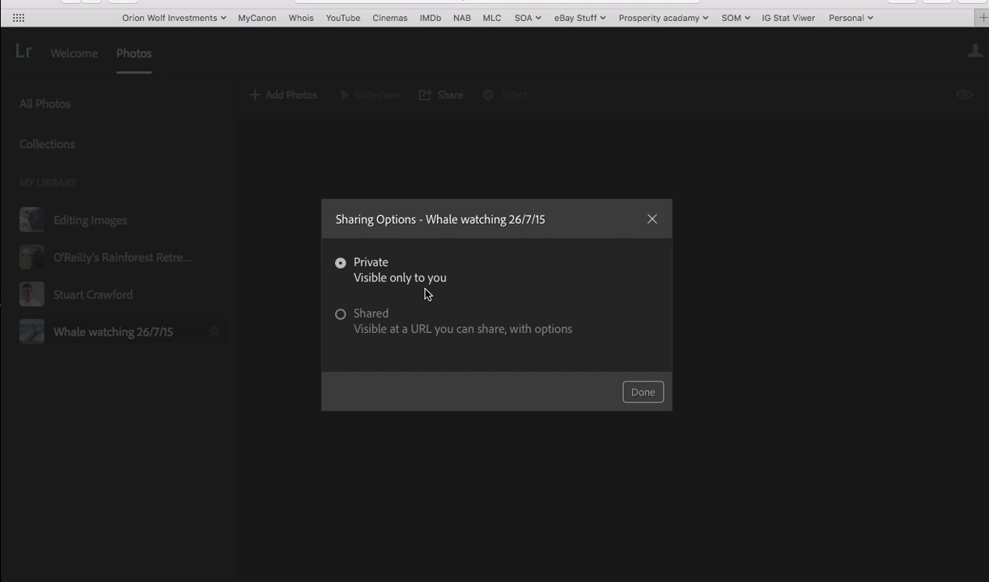
{"action": "left_click", "coordinate": [340, 315]}
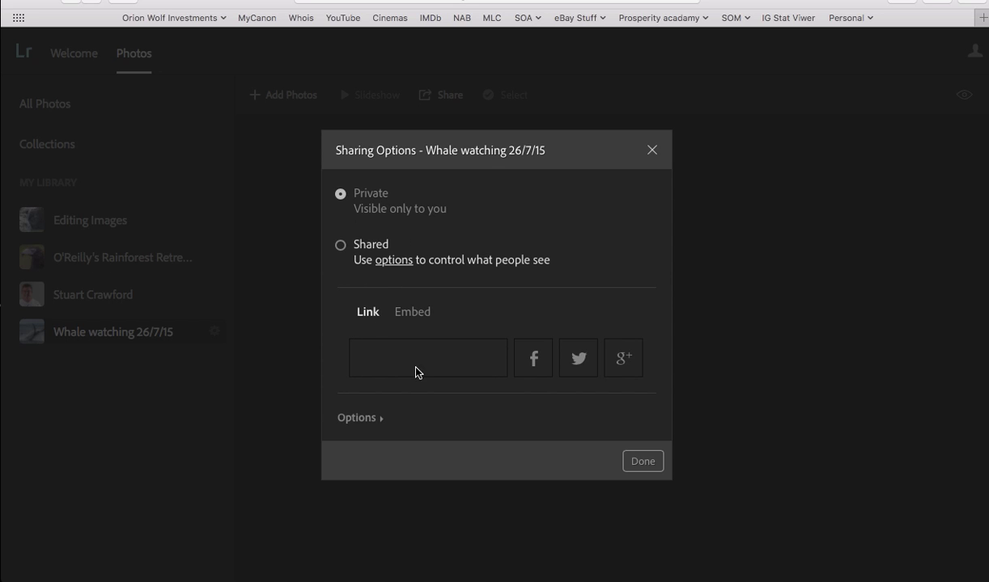
{"action": "left_click", "coordinate": [365, 352]}
{"action": "left_click", "coordinate": [393, 260]}
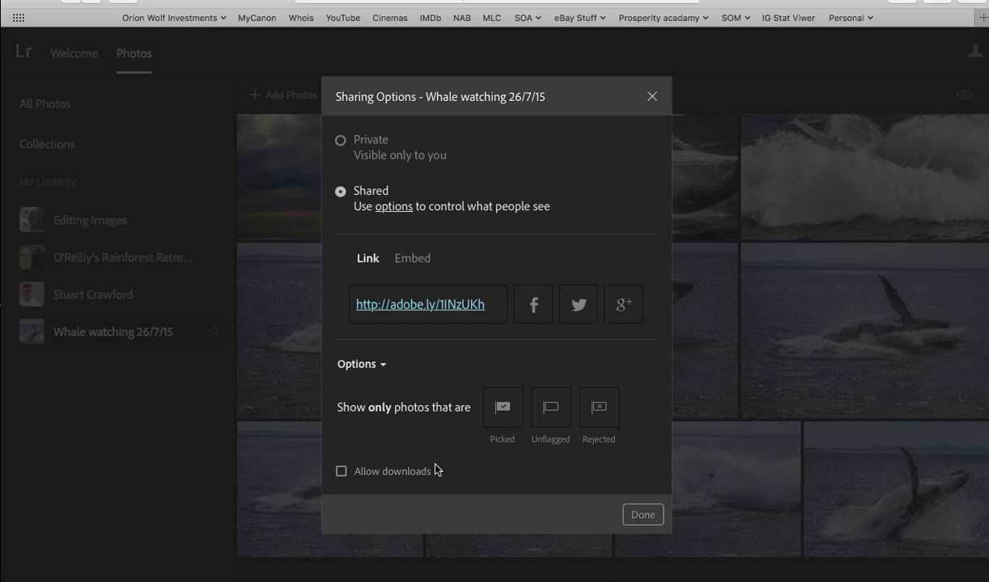
{"action": "left_click", "coordinate": [342, 474]}
{"action": "left_click", "coordinate": [340, 471]}
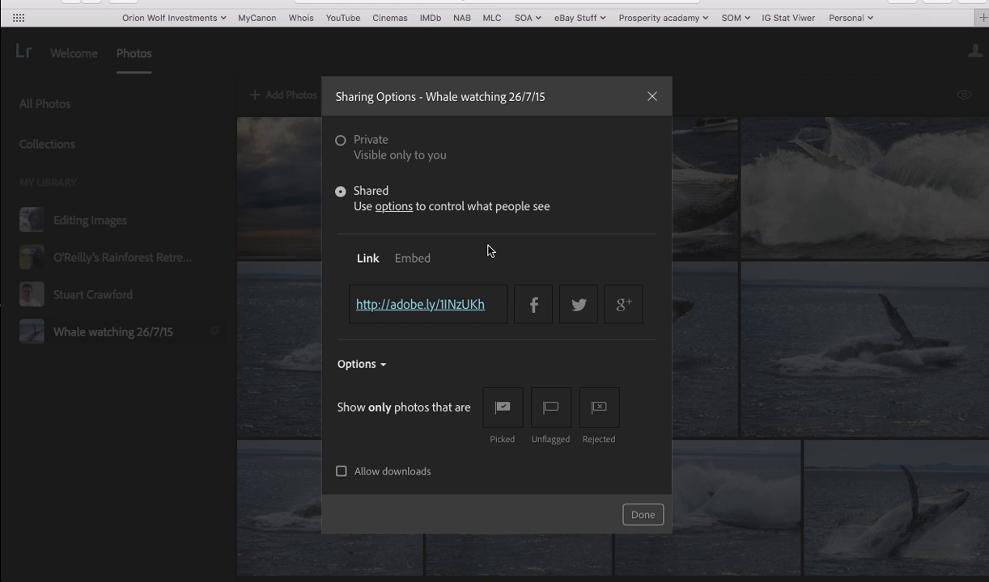
Set the album's sharing back to Private and confirm with Done
{"action": "left_click", "coordinate": [336, 139]}
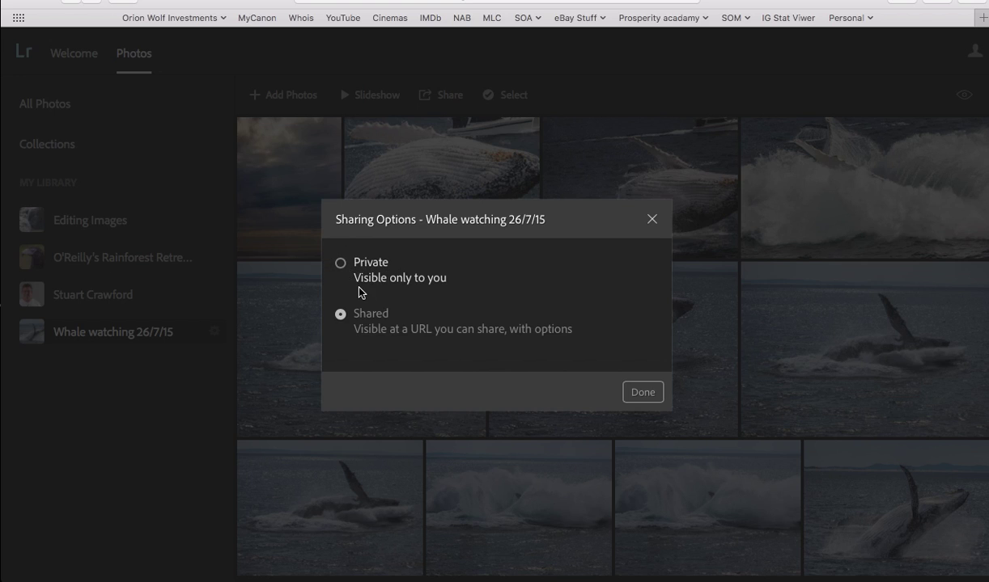
{"action": "left_click", "coordinate": [342, 273]}
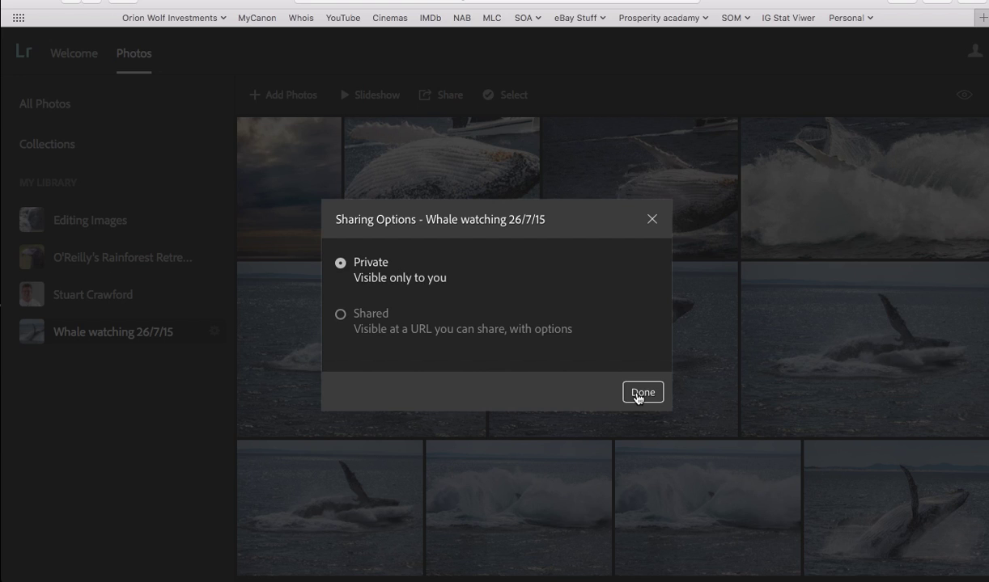
{"action": "left_click", "coordinate": [637, 394]}
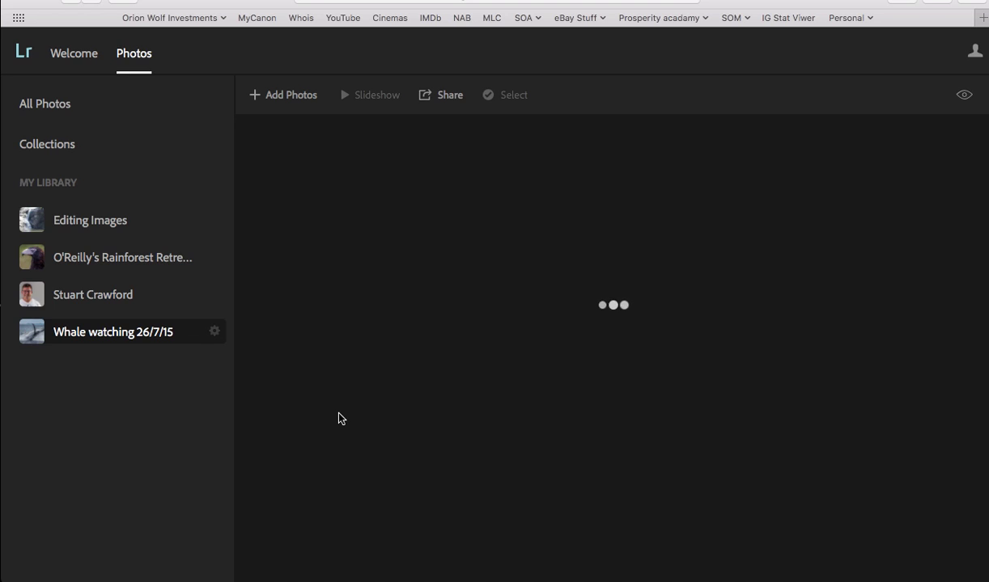
Back in Lightroom desktop, open Grady Studio + and view its first portrait full size
{"action": "mouse_move", "coordinate": [2, 397]}
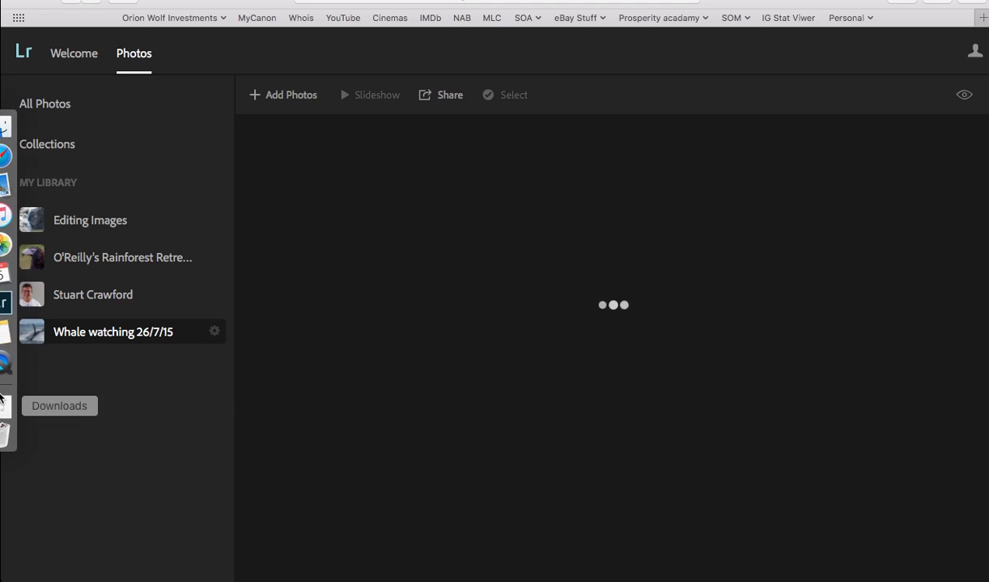
{"action": "left_click", "coordinate": [13, 301]}
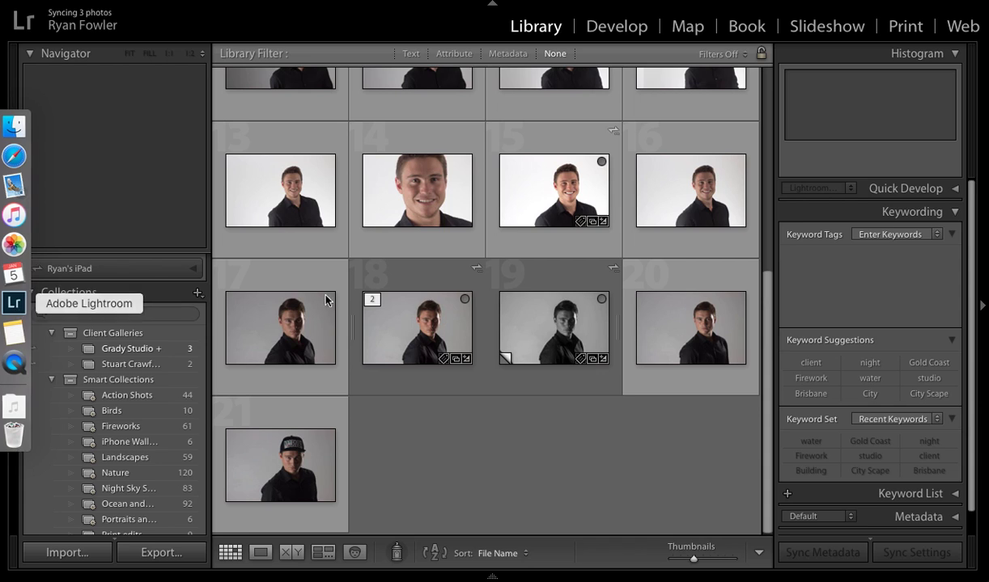
{"action": "left_click", "coordinate": [191, 348]}
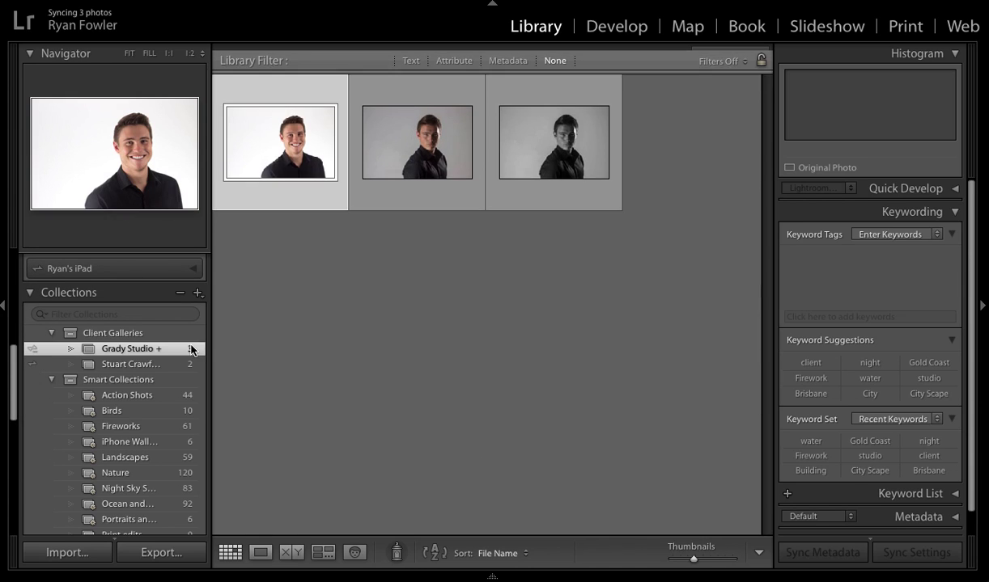
{"action": "double_click", "coordinate": [292, 144]}
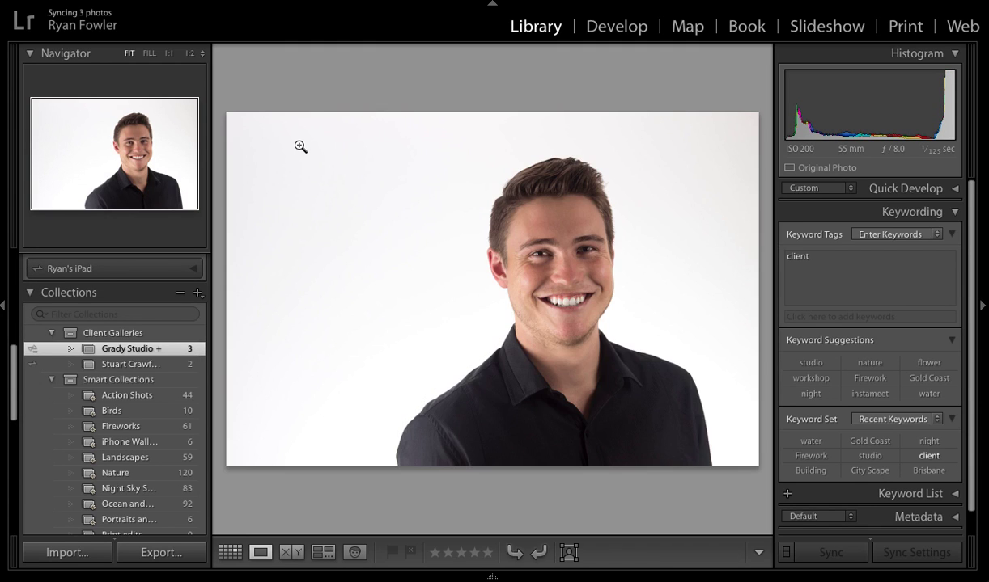
{"action": "key", "text": "Right"}
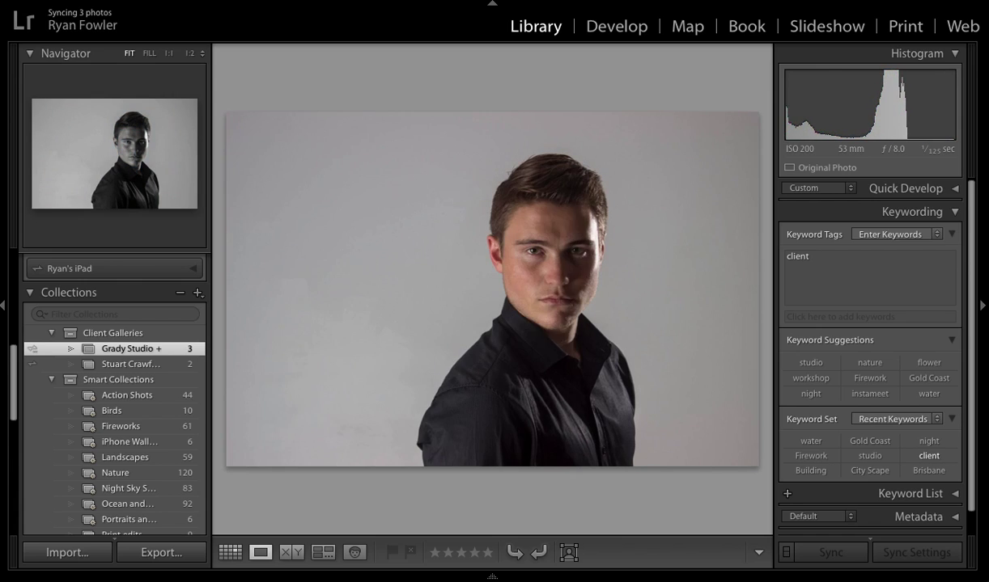
{"action": "key", "text": "Left"}
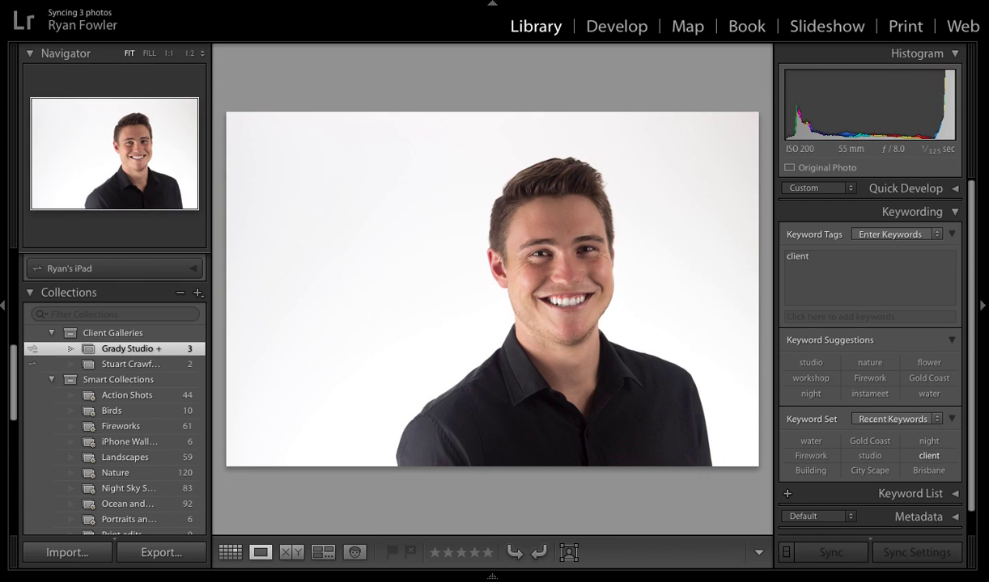